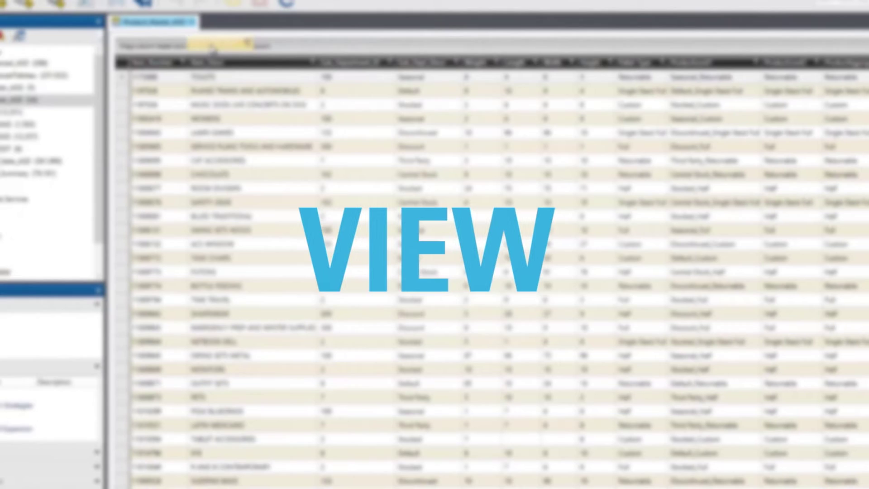
# Step: Group the product grid's rows by dragging a column header into the group-by panel
pyautogui.moveTo(212, 48); pyautogui.dragTo(213, 47)
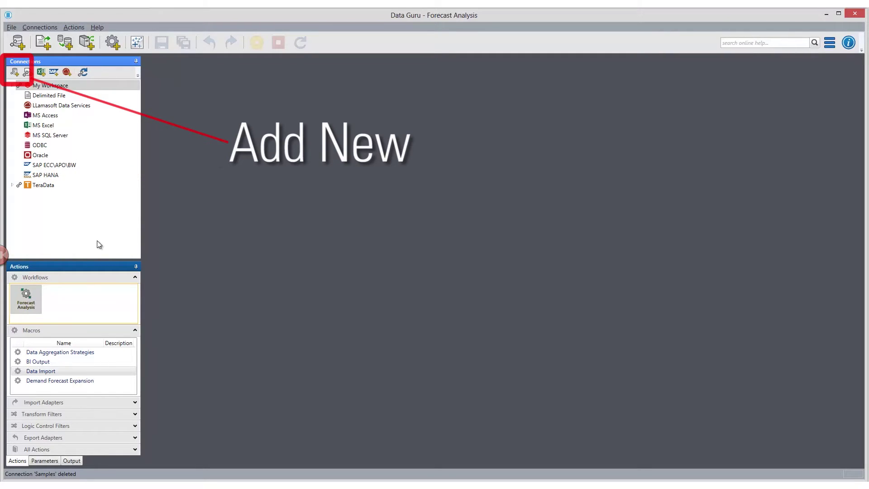
# Step: Add a tested Teradata connection 'TeraData Test' to server 192.168.3.56 using database DGTest
pyautogui.click(17, 74)
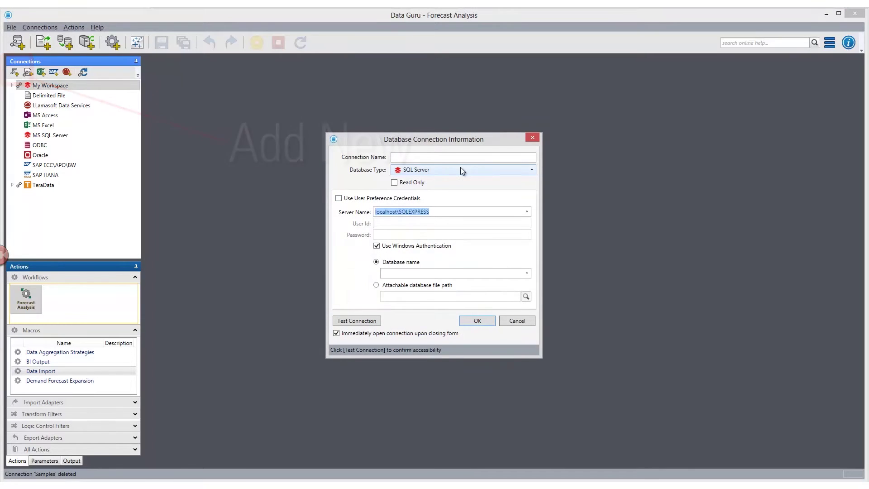
pyautogui.click(461, 169)
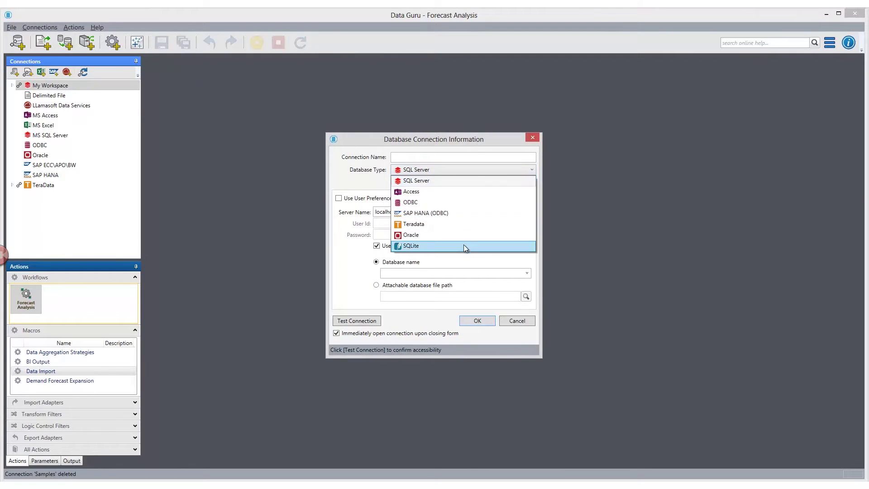
pyautogui.click(435, 226)
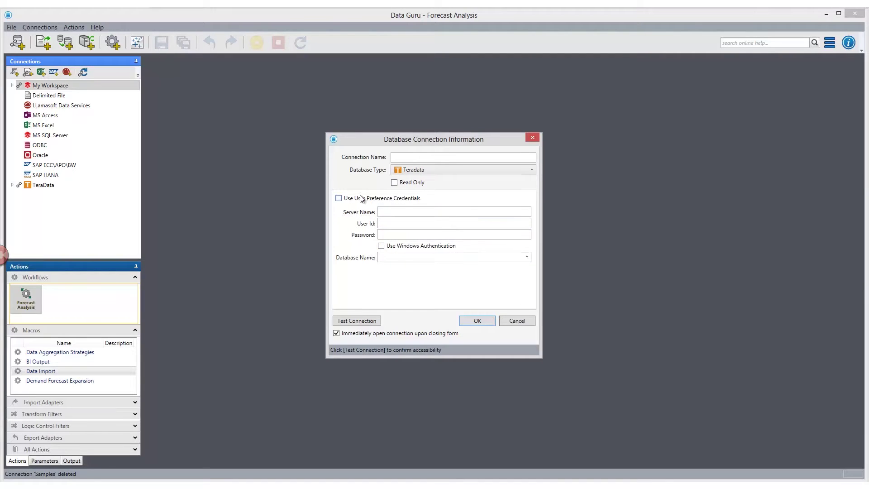
pyautogui.click(414, 223)
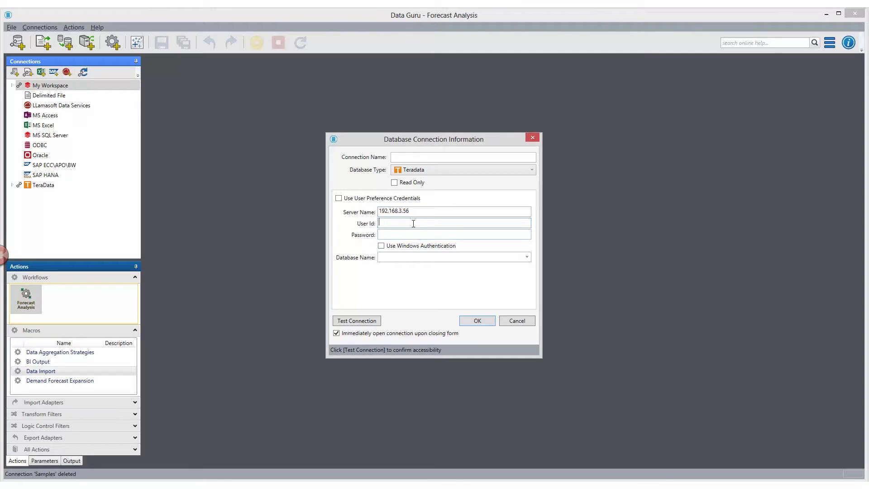
pyautogui.click(408, 233)
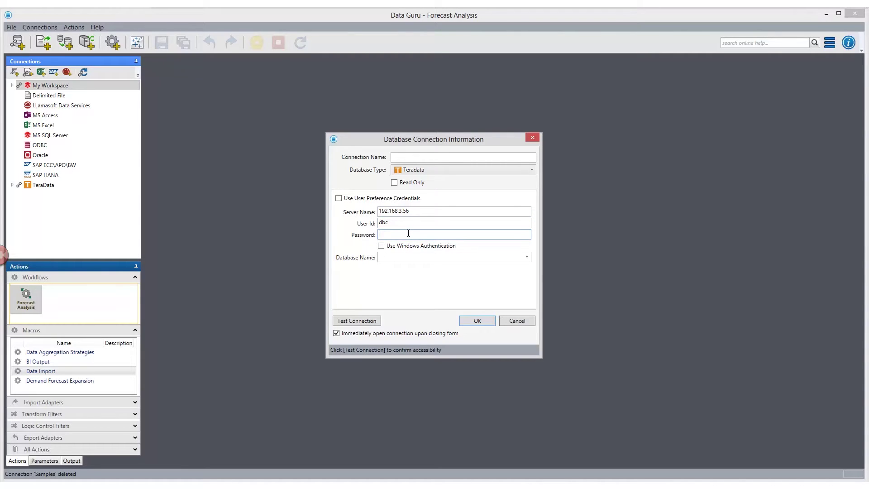
pyautogui.click(353, 319)
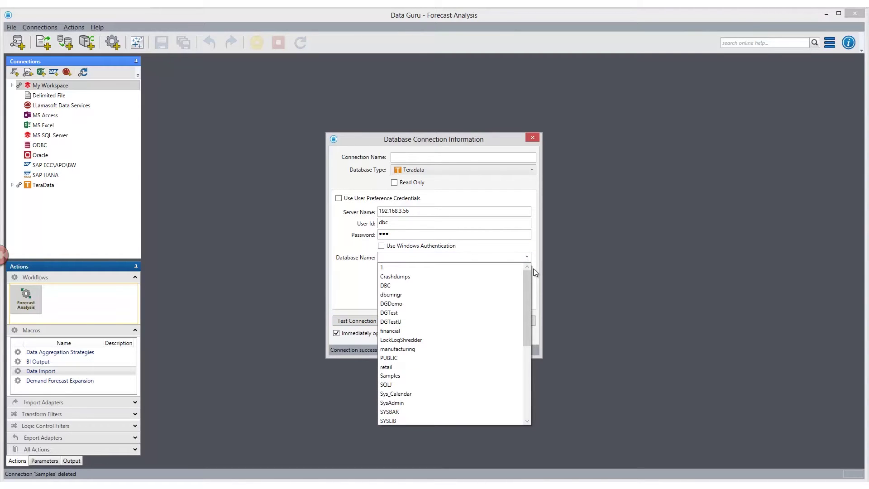
pyautogui.click(428, 313)
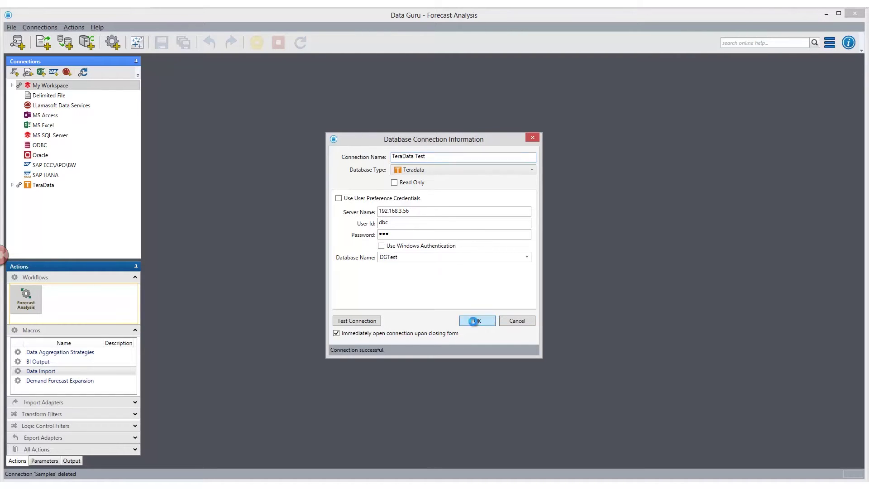
pyautogui.click(473, 320)
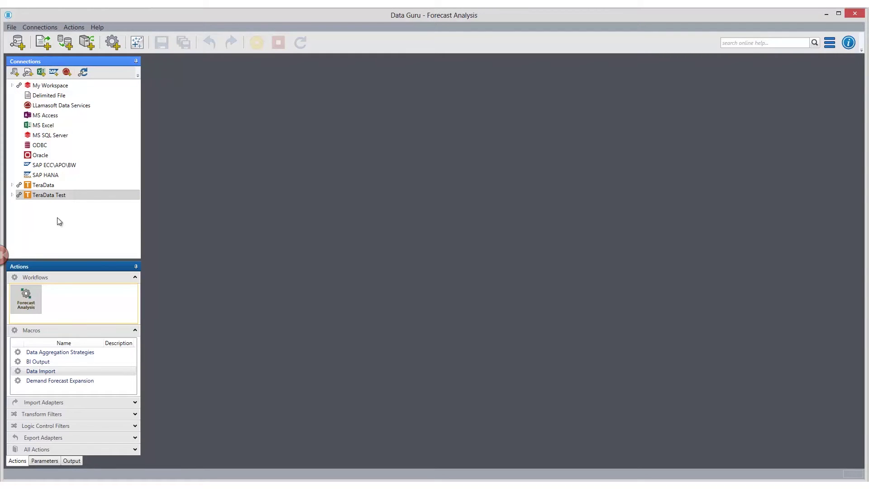
# Step: Expand TeraData Test, scroll through its tables and views, then collapse it
pyautogui.click(11, 195)
pyautogui.click(11, 196)
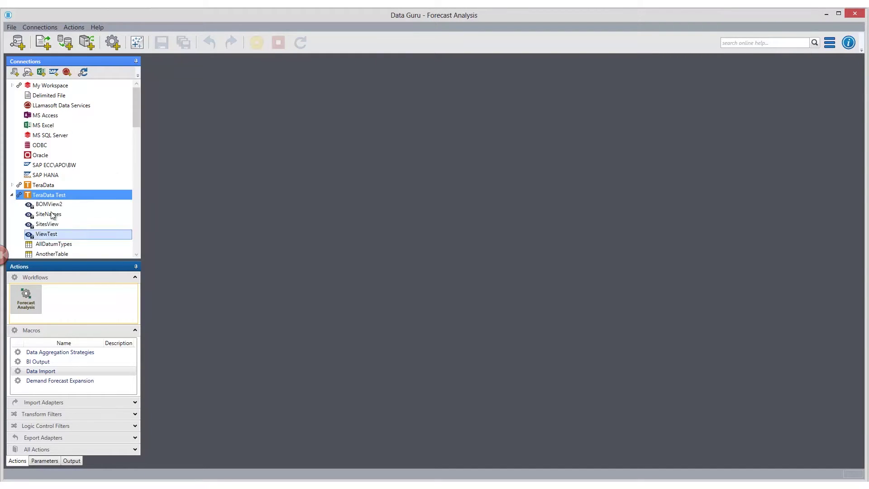
pyautogui.scroll(-2, 138, 107)
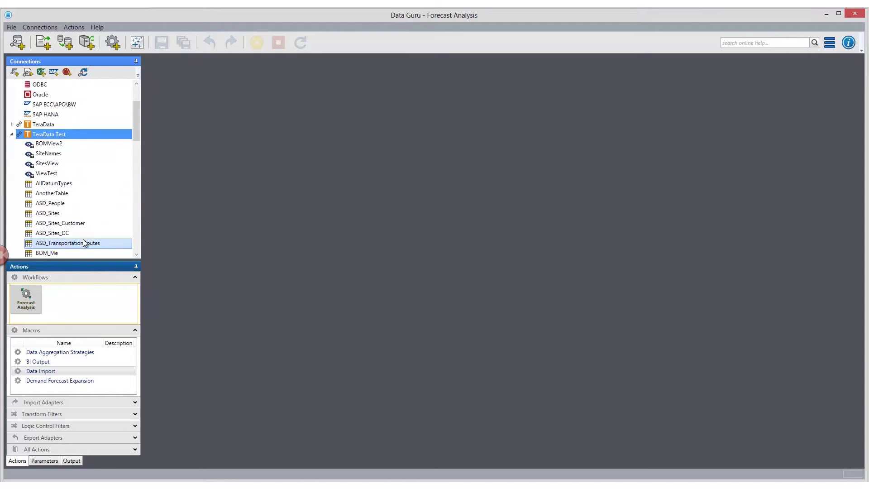
pyautogui.moveTo(139, 112)
pyautogui.mouseDown()
pyautogui.moveTo(137, 135)
pyautogui.moveTo(136, 97)
pyautogui.mouseUp()
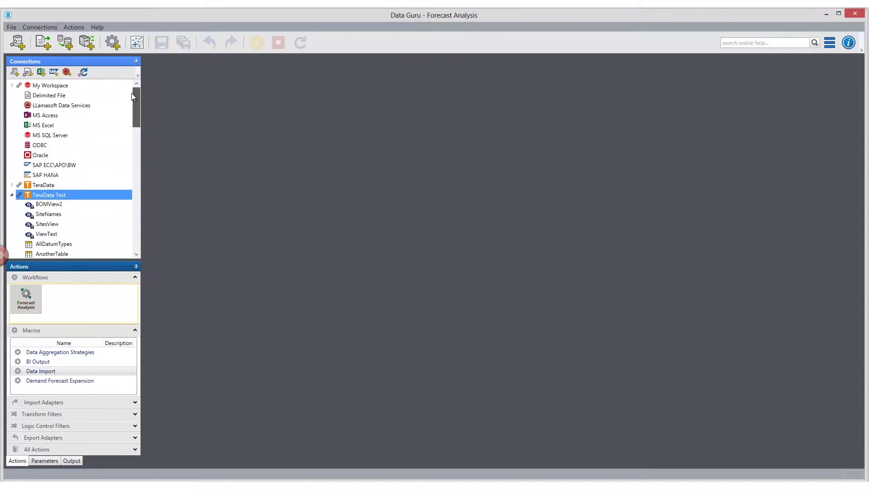
pyautogui.click(12, 195)
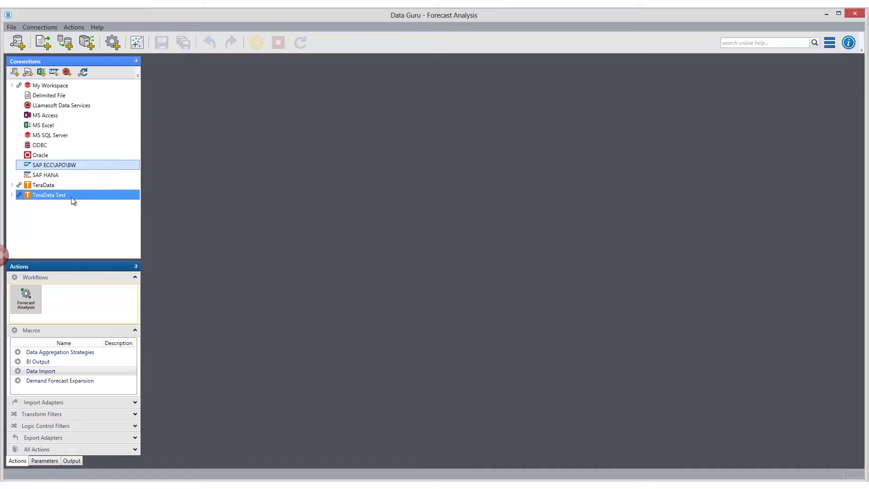
# Step: Expand the MS Excel connection and open its Forecast sheet as a grid
pyautogui.click(44, 126)
pyautogui.doubleClick(44, 125)
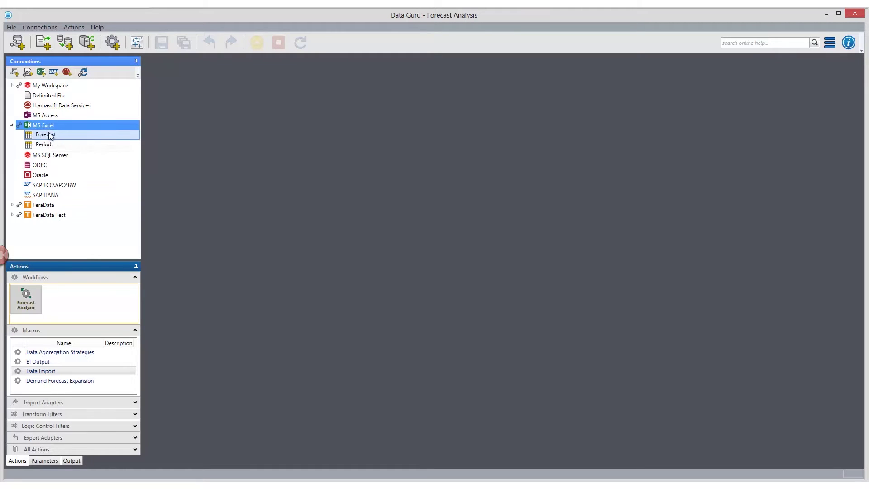
pyautogui.doubleClick(48, 134)
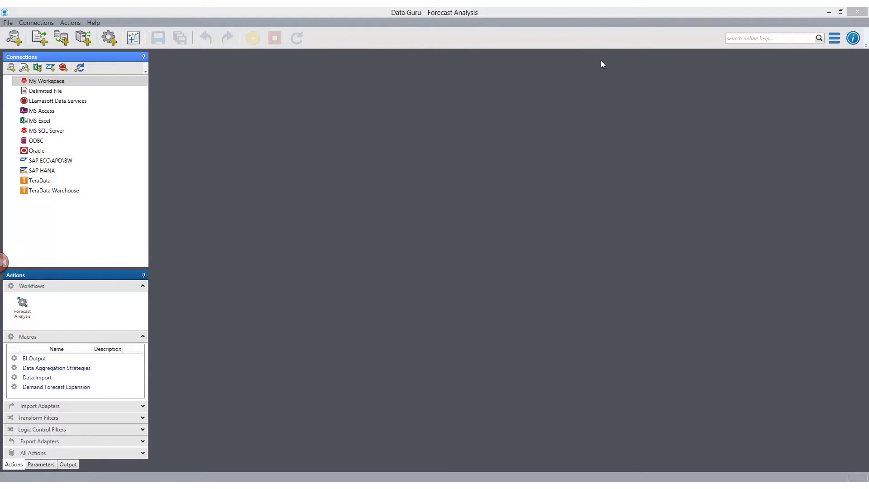
# Step: Open Product_Master_ASD from My Workspace and preview the Sub_Dept_Descr filter options
pyautogui.click(68, 82)
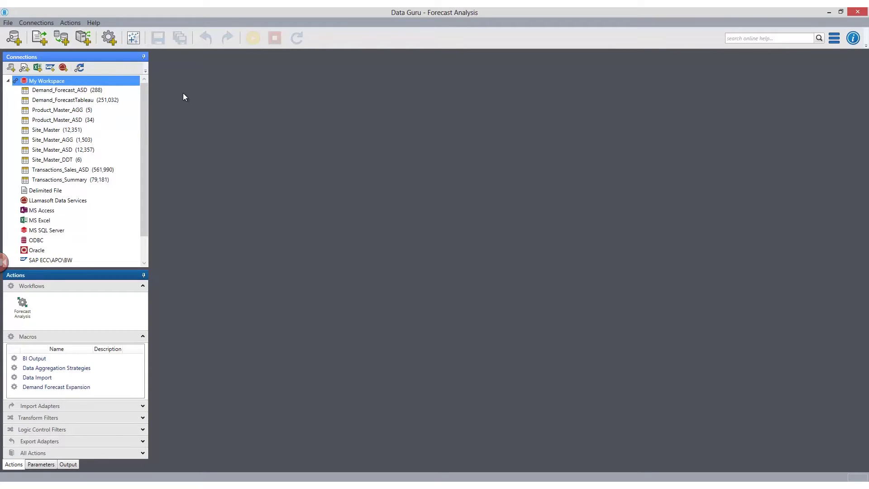
pyautogui.doubleClick(105, 120)
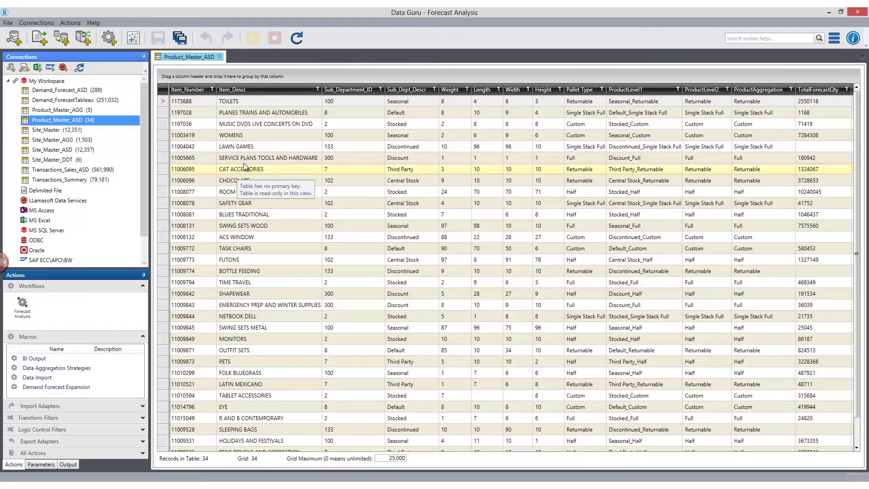
pyautogui.click(434, 90)
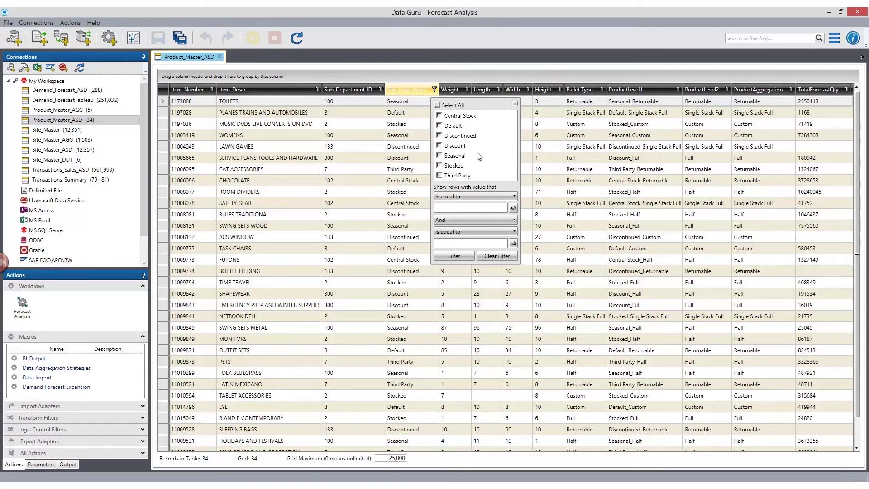
pyautogui.press('Escape')
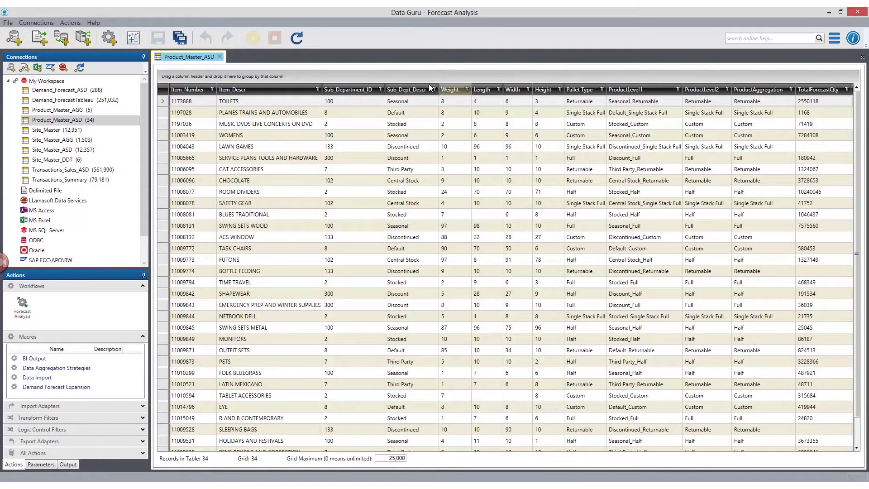
# Step: Group products by Sub_Dept_Descr, inspect the Default and Stocked groups, then remove the grouping
pyautogui.moveTo(404, 91); pyautogui.dragTo(235, 75)
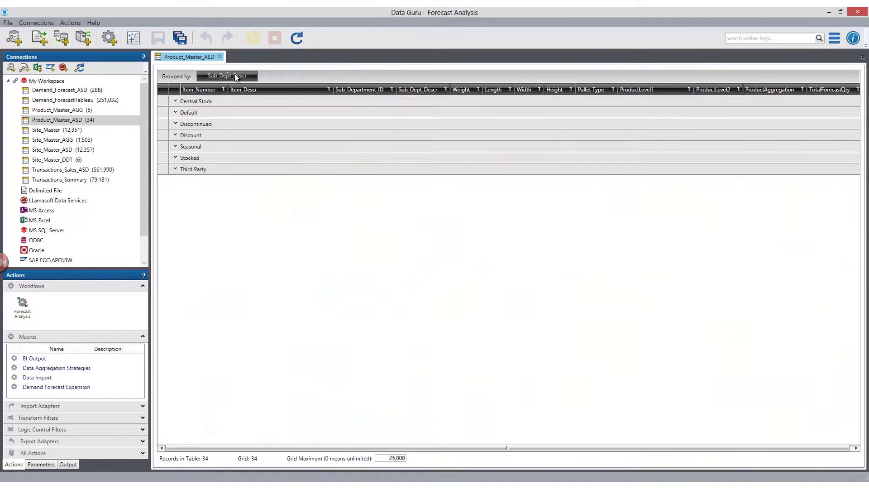
pyautogui.click(176, 112)
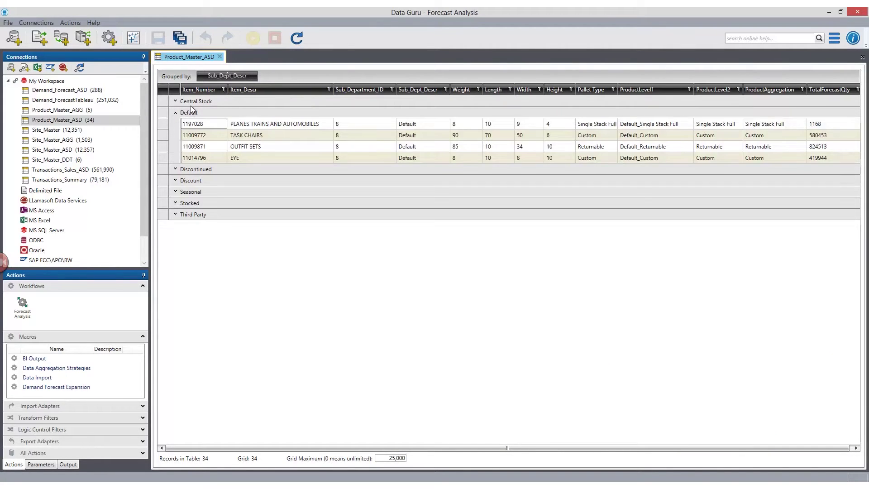
pyautogui.click(175, 203)
pyautogui.moveTo(252, 78); pyautogui.dragTo(83, 233)
pyautogui.doubleClick(56, 220)
# Step: Dock the Forecast sheet beside the product table and float the Period sheet separately
pyautogui.doubleClick(51, 230)
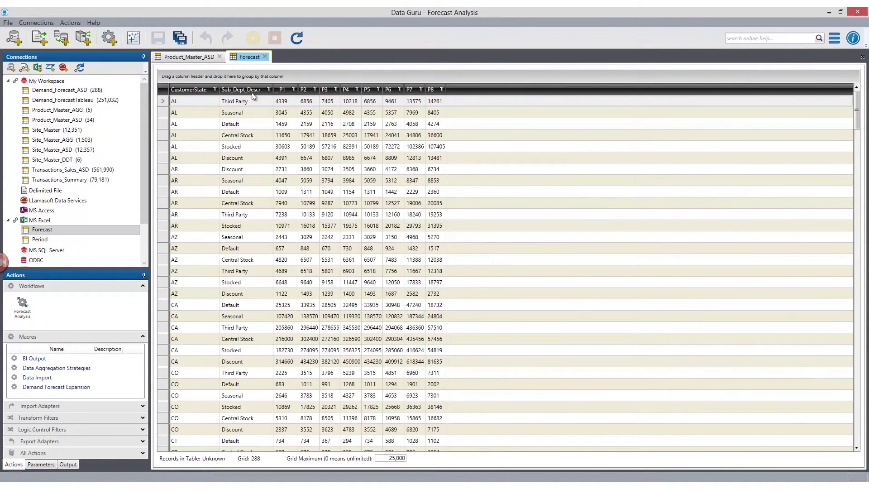
pyautogui.moveTo(248, 58); pyautogui.dragTo(523, 259)
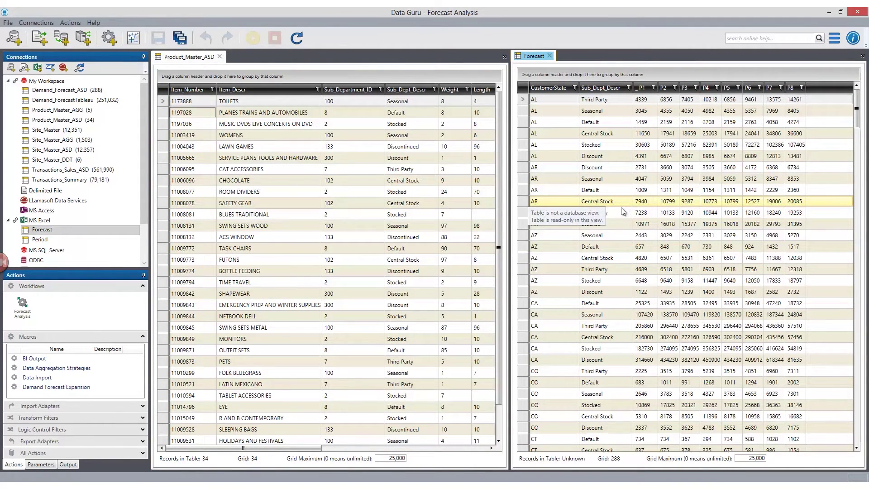
pyautogui.moveTo(63, 240); pyautogui.dragTo(459, 194)
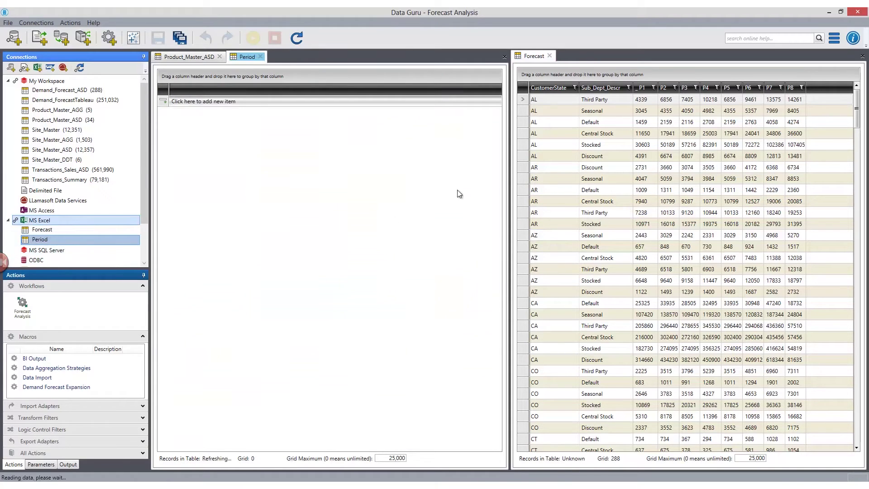
pyautogui.moveTo(249, 57)
pyautogui.mouseDown()
pyautogui.moveTo(394, 183)
pyautogui.moveTo(678, 306)
pyautogui.moveTo(697, 292)
pyautogui.moveTo(690, 279)
pyautogui.mouseUp()
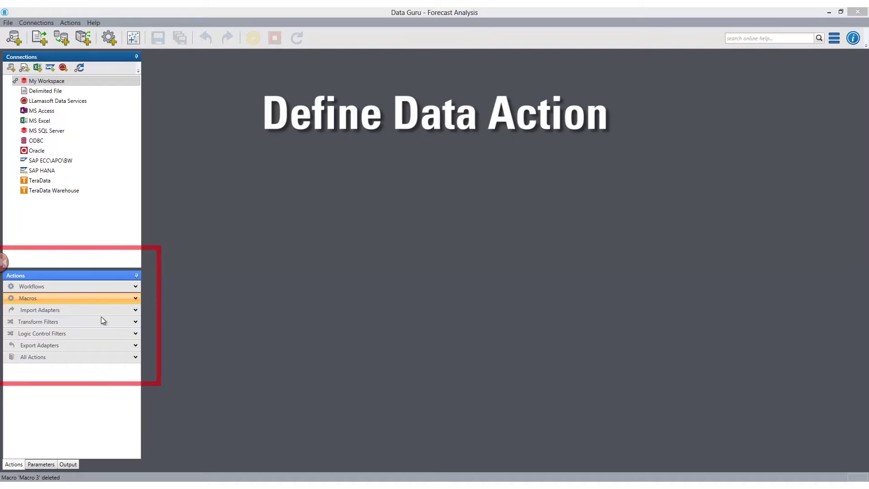
# Step: Browse the Import Adapters, Transform Filters, Logic Control Filters and Export Adapters menus
pyautogui.rightClick(70, 310)
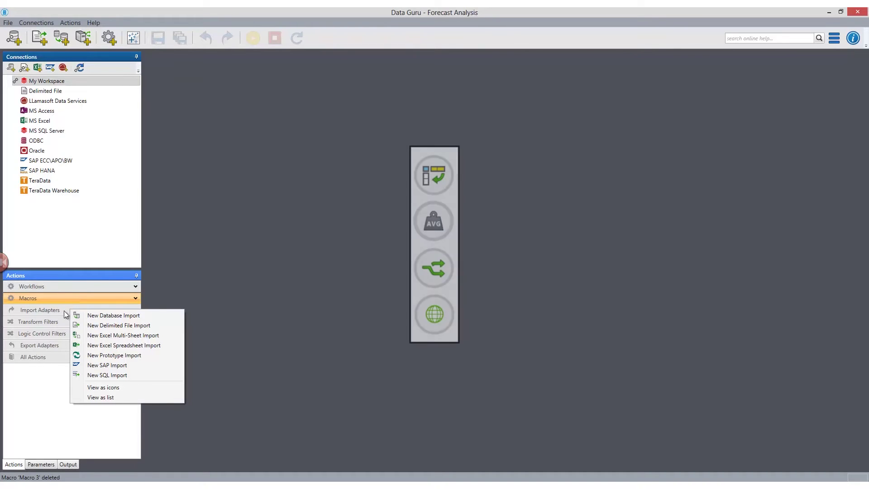
pyautogui.click(47, 323)
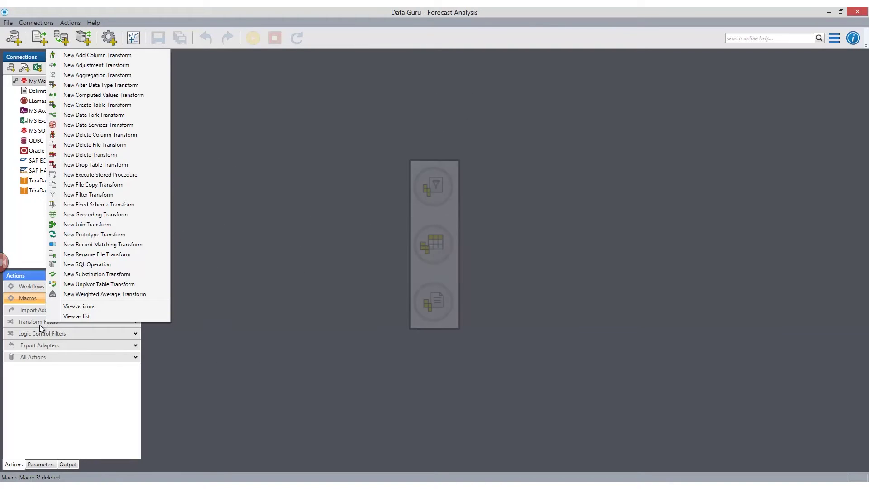
pyautogui.moveTo(35, 333)
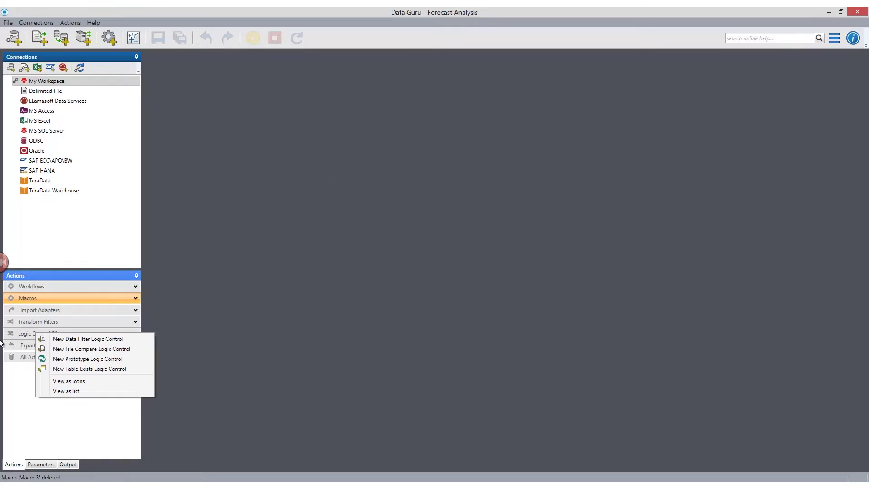
pyautogui.click(22, 346)
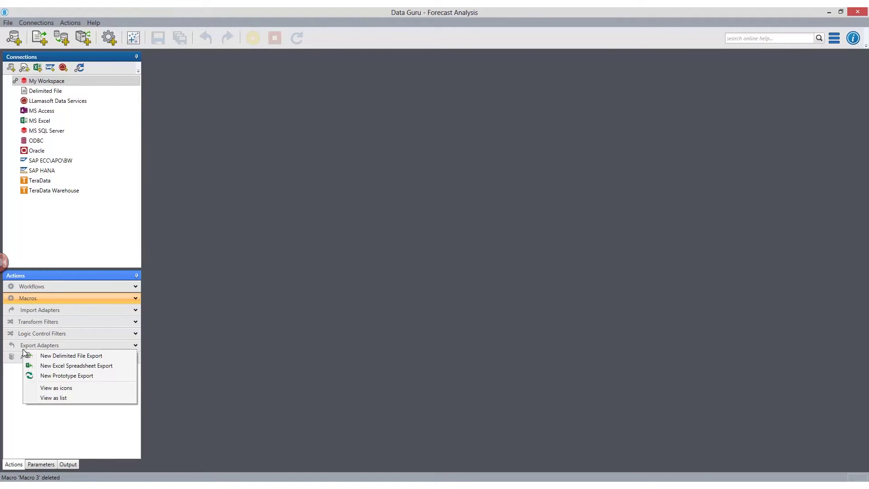
# Step: Expand the Macros list and open the Data Import macro
pyautogui.click(40, 297)
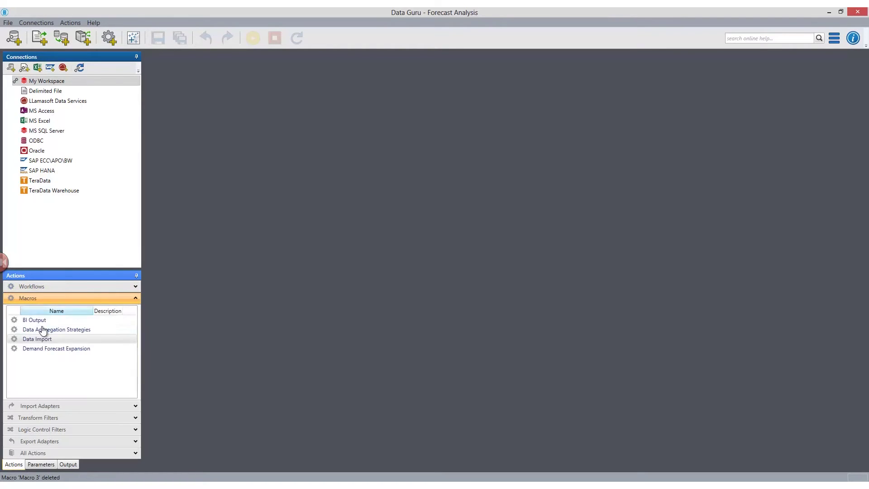
pyautogui.rightClick(34, 340)
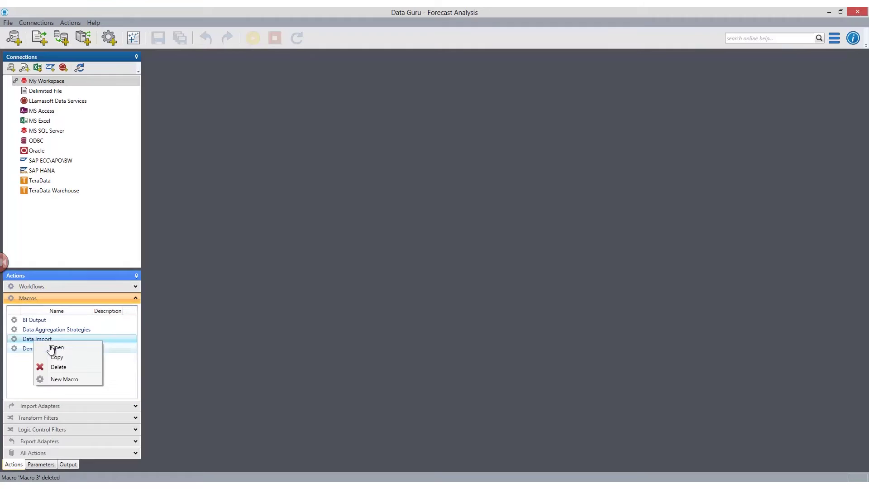
pyautogui.click(51, 348)
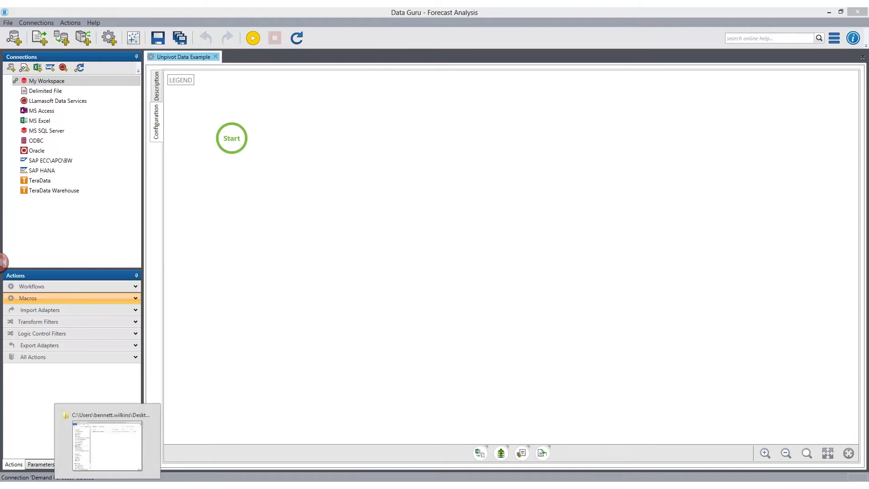
# Step: Drag Demand Forecast.xlsx from the Forecast Data folder into Data Guru's Connections pane
pyautogui.click(105, 443)
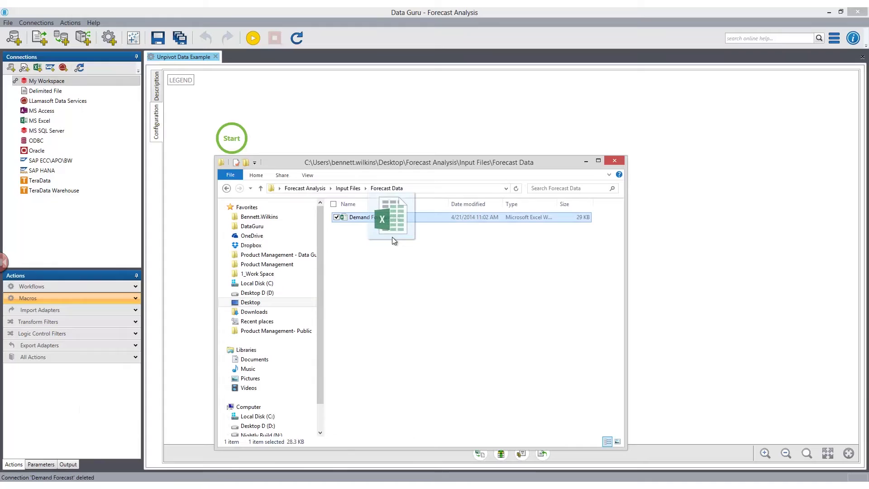
pyautogui.moveTo(393, 240); pyautogui.dragTo(25, 225)
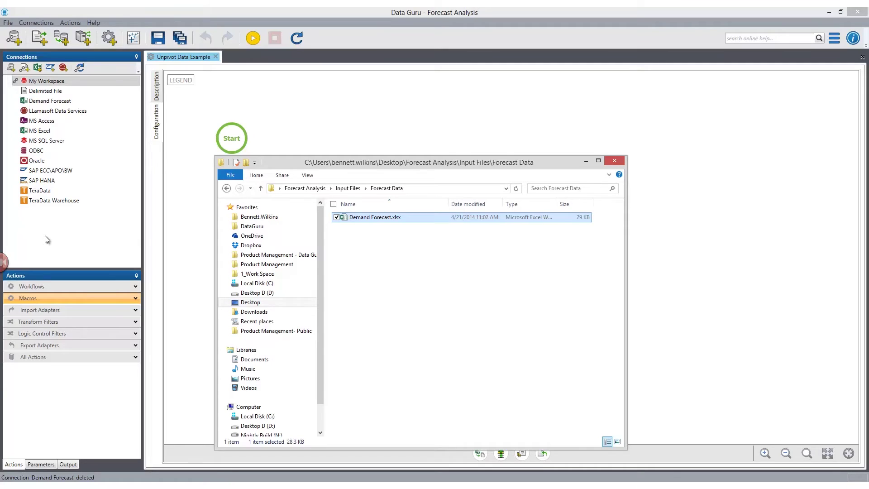
# Step: Add an Excel Multi-Sheet Import step to the macro canvas
pyautogui.click(181, 7)
pyautogui.click(480, 453)
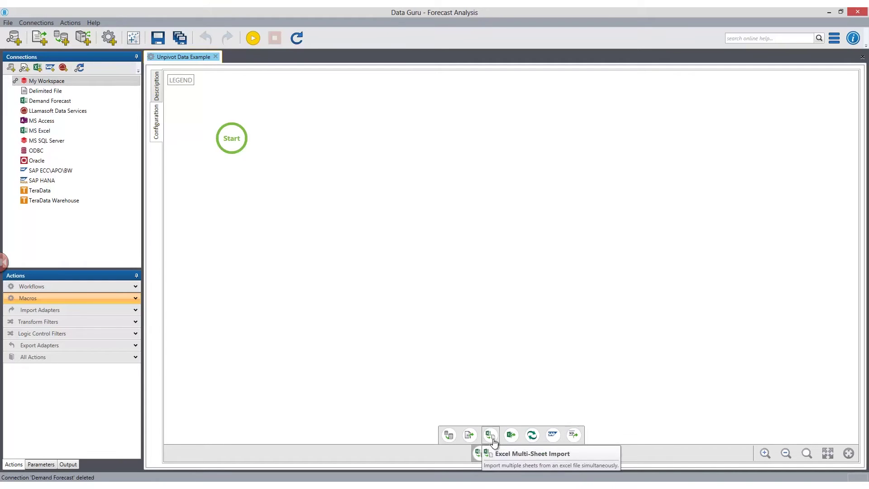
pyautogui.moveTo(480, 453); pyautogui.dragTo(229, 141)
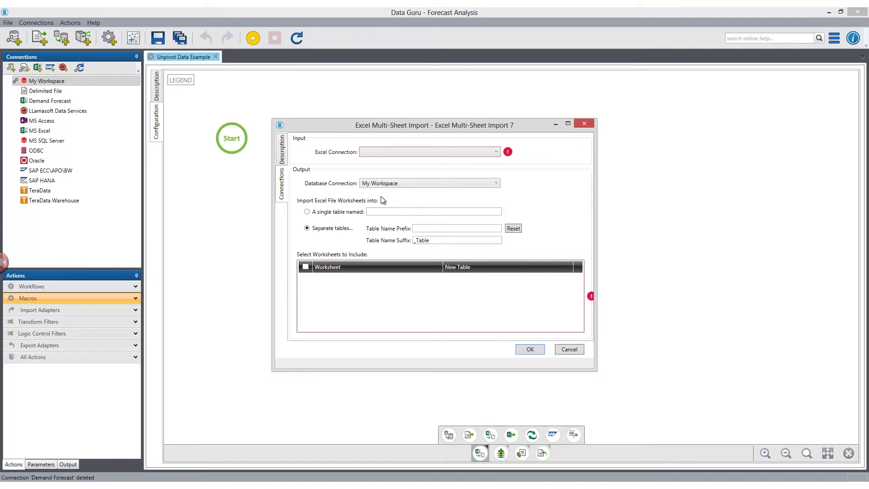
# Step: Set source Demand Forecast, output My Workspace, prefix Demand_, and begin replacing the suffix
pyautogui.click(365, 152)
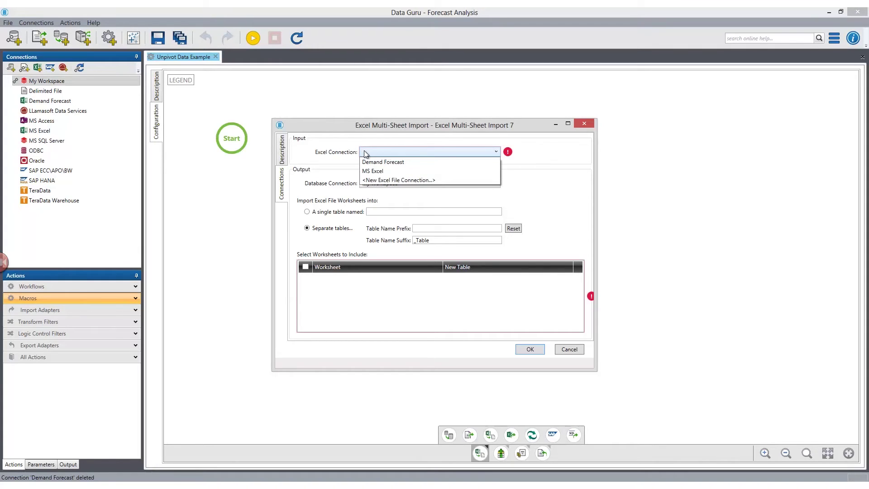
pyautogui.click(415, 162)
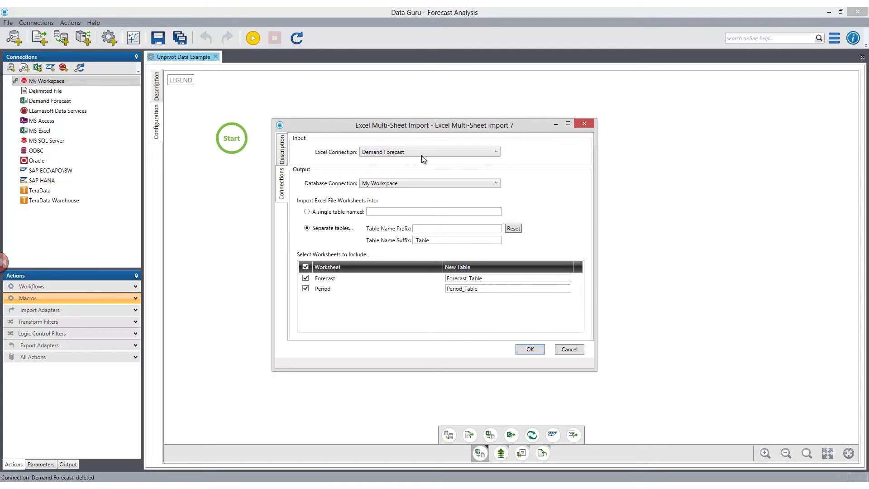
pyautogui.click(413, 181)
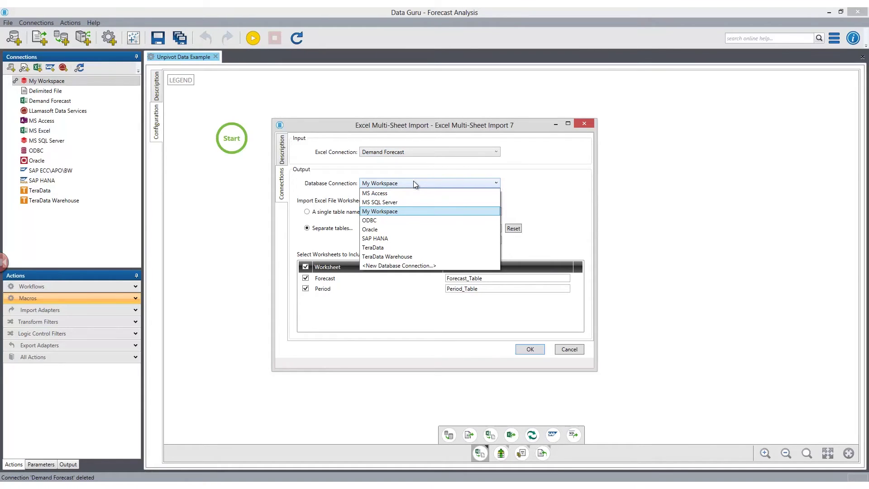
pyautogui.click(419, 208)
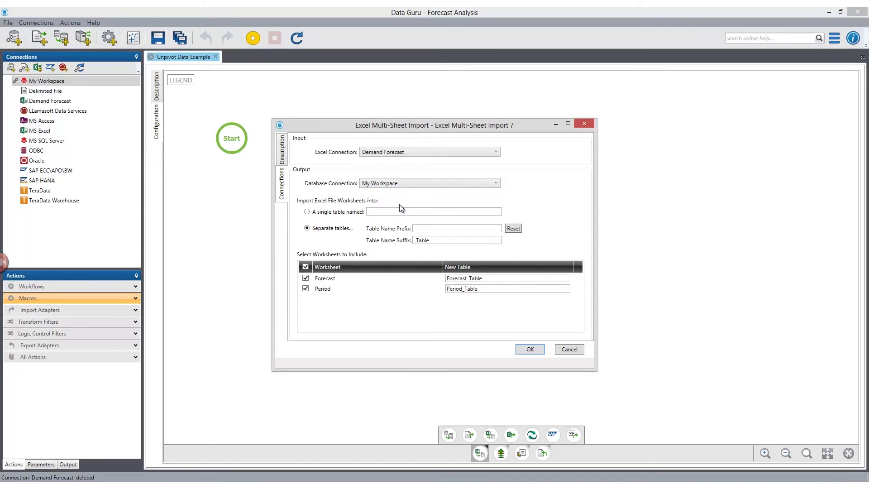
pyautogui.click(438, 227)
pyautogui.write('Demand_')
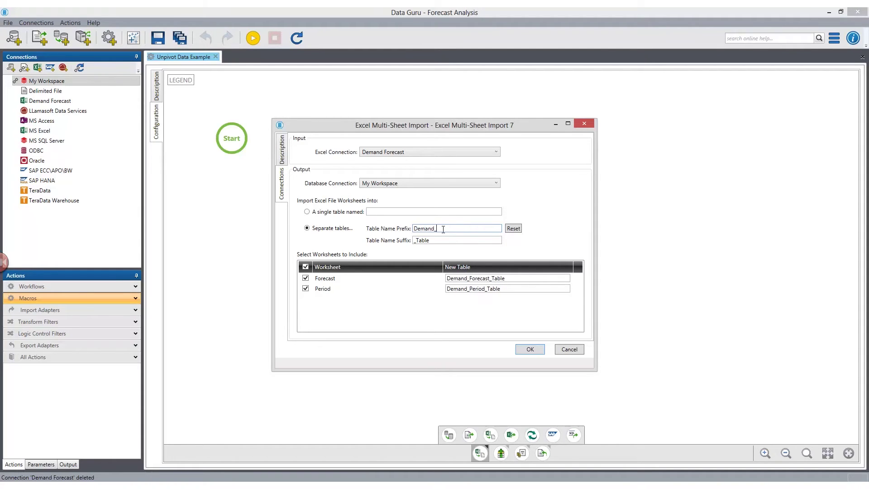
pyautogui.doubleClick(448, 241)
# Step: Finish the _Raw suffix, name the step 'Forecast Data Import', and start its description
pyautogui.write('_Raw')
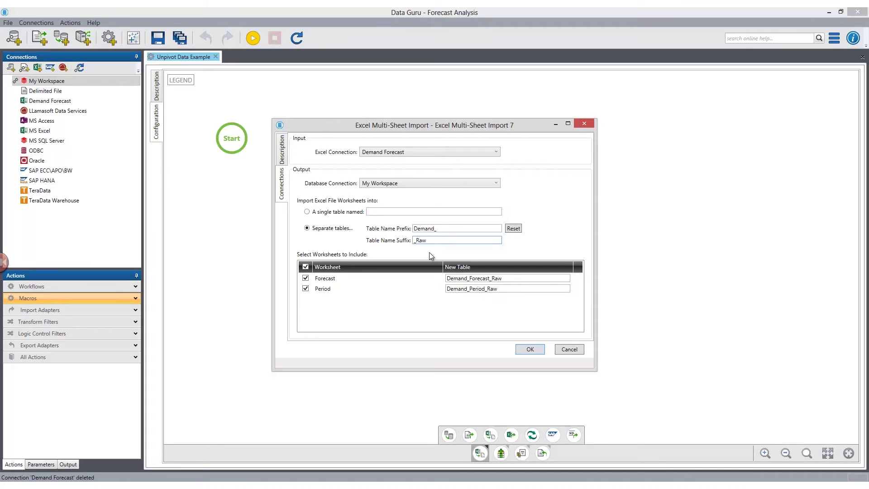
pyautogui.click(281, 149)
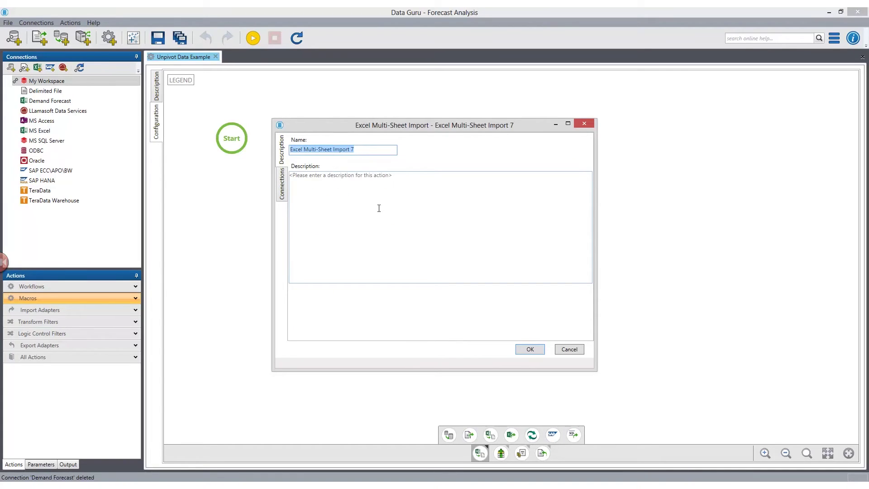
pyautogui.write('Forecast Data Import')
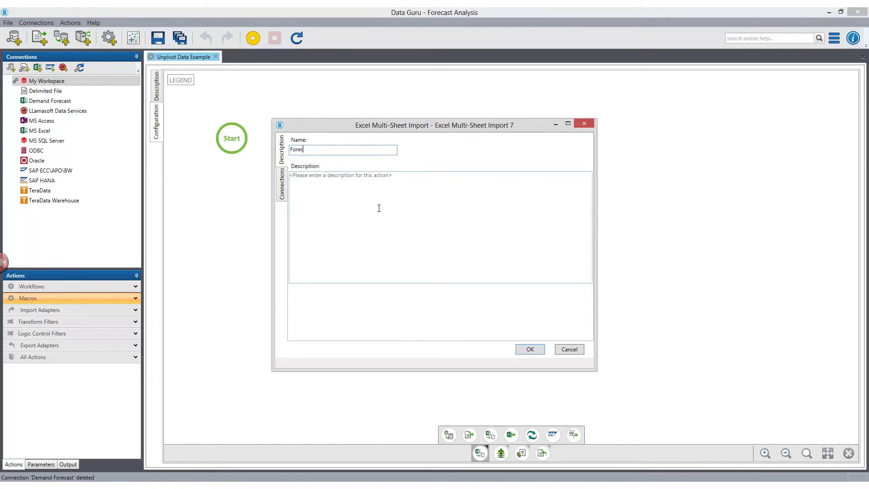
pyautogui.click(385, 199)
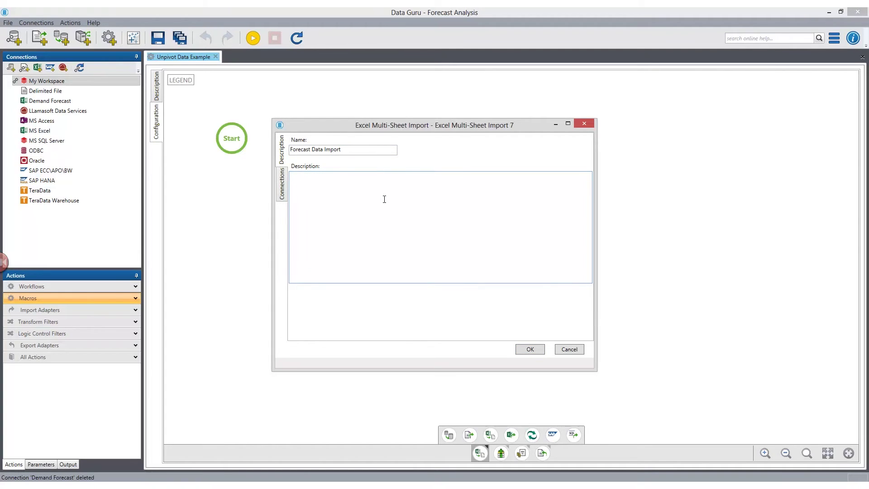
pyautogui.write('Import local parame')
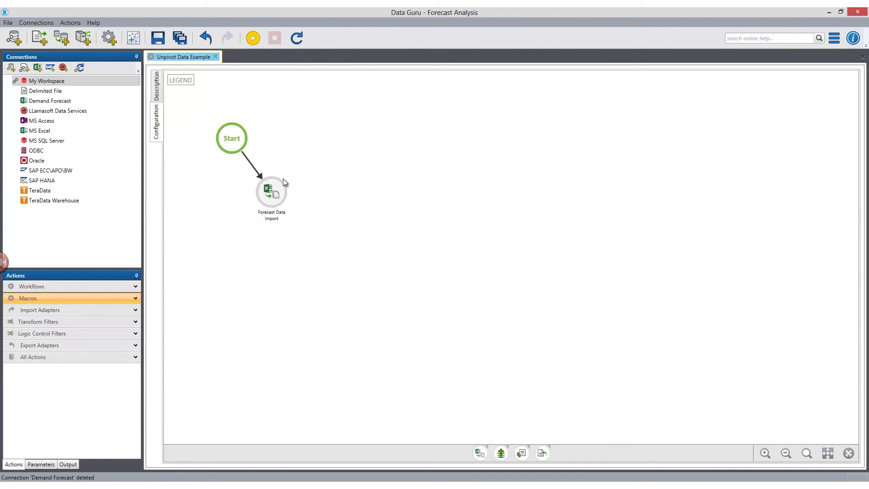
# Step: Run the Forecast Data Import step until it completes, importing 296 records
pyautogui.click(270, 187)
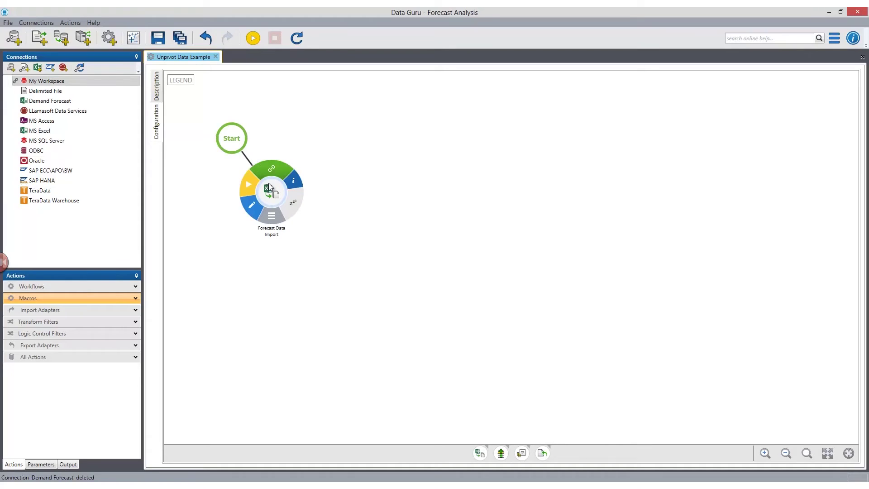
pyautogui.moveTo(293, 186)
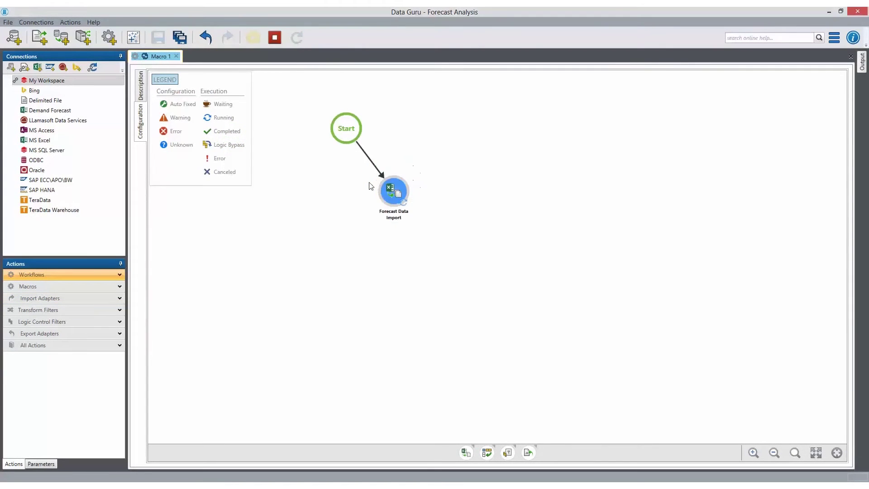
pyautogui.moveTo(415, 196)
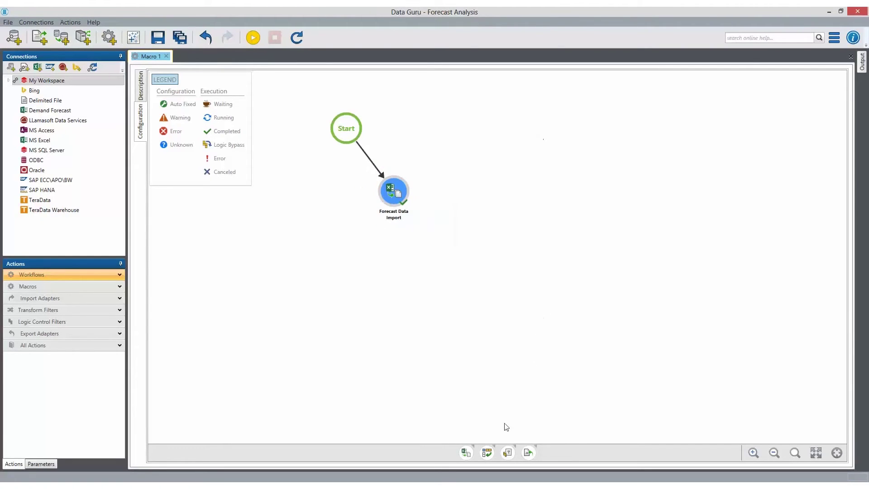
# Step: Link an Unpivot Table Transform after the import step, using the Demand_Forecast_RAW table
pyautogui.click(496, 453)
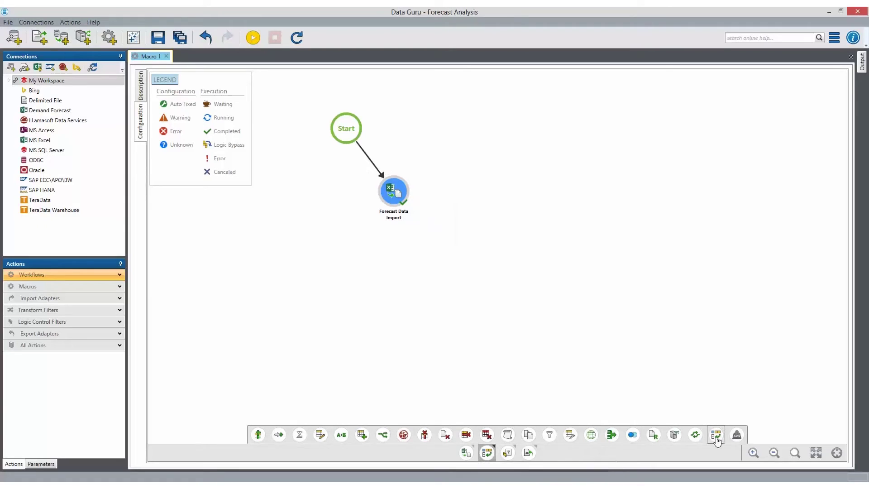
pyautogui.moveTo(716, 436); pyautogui.dragTo(393, 216)
pyautogui.click(394, 167)
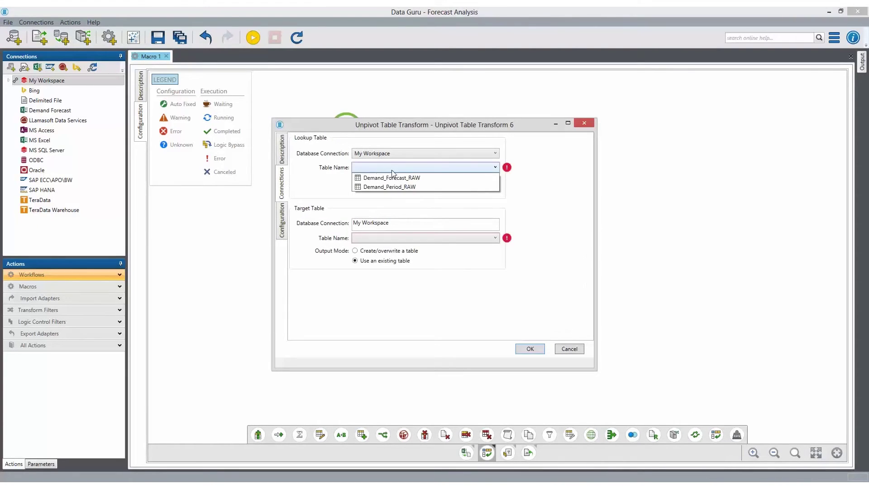
pyautogui.click(396, 178)
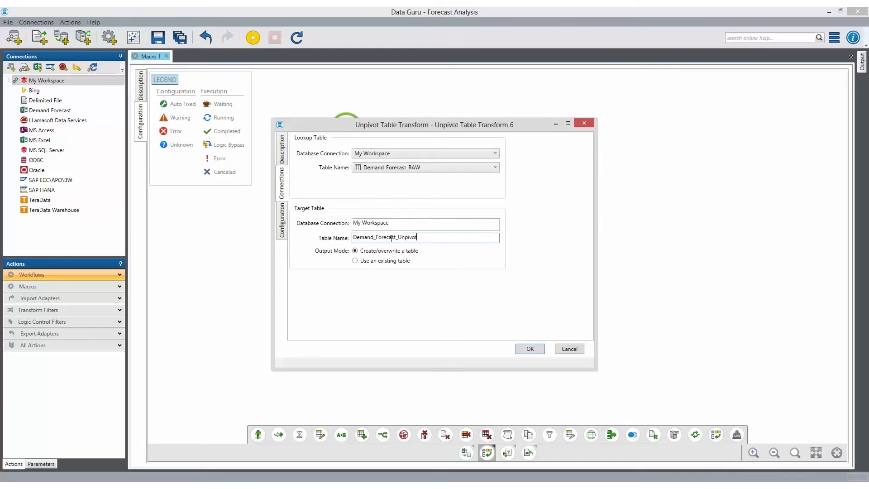
# Step: Keep Sub_Dept_Descr as pass-through and unpivot P1–P8 into Period and ForecastQty columns
pyautogui.click(281, 220)
pyautogui.click(351, 199)
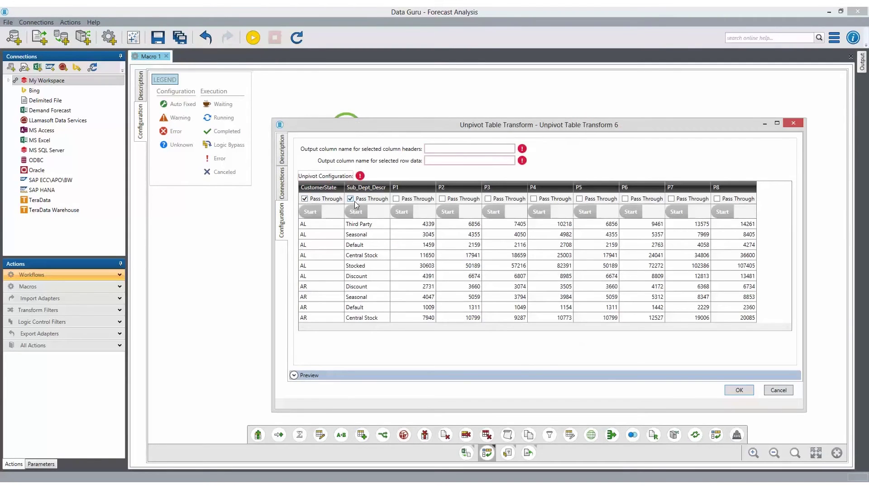
pyautogui.click(401, 211)
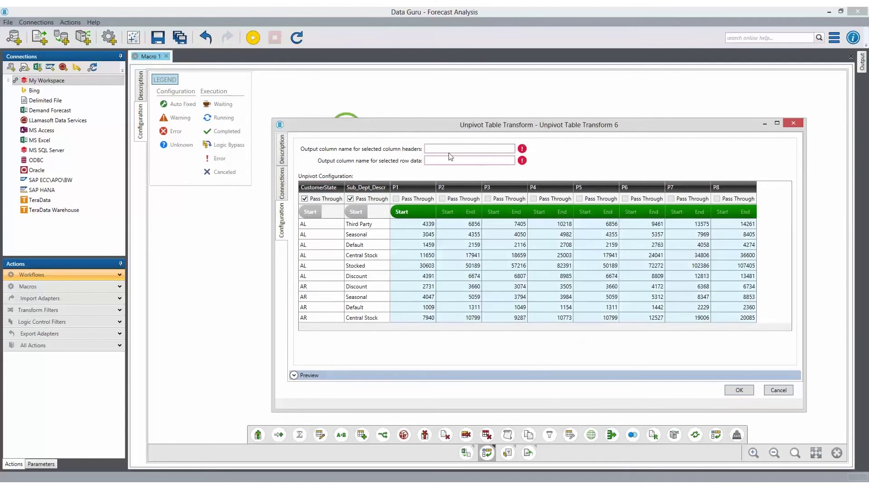
pyautogui.click(452, 149)
pyautogui.write('Period')
pyautogui.press('Tab')
pyautogui.write('ForecastQty')
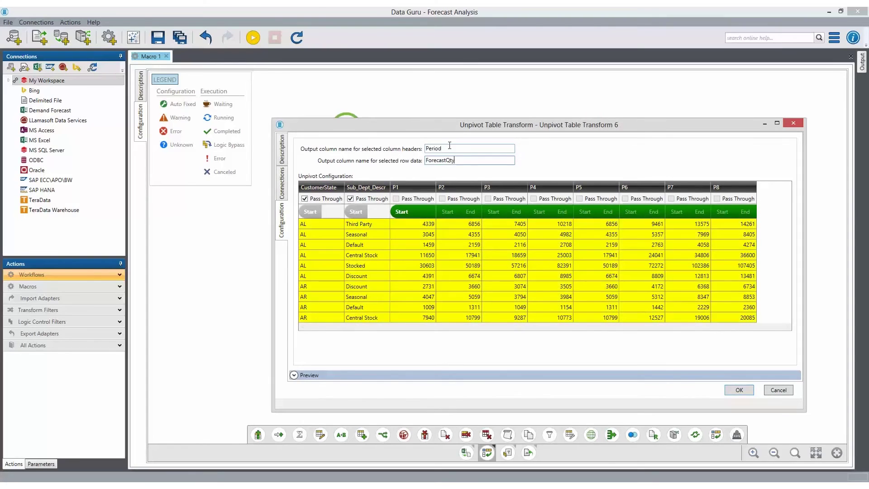
# Step: Preview the unpivoted rows grouped by Period, expanding the P2 group
pyautogui.click(313, 375)
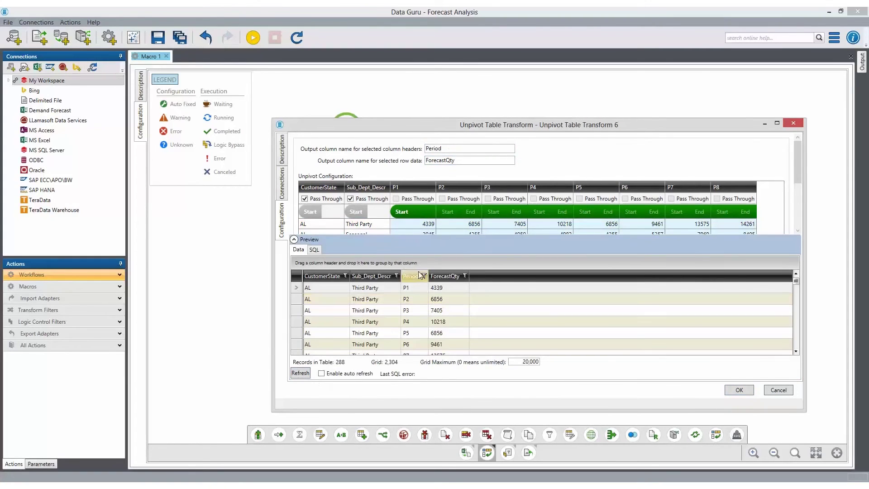
pyautogui.moveTo(416, 275); pyautogui.dragTo(373, 264)
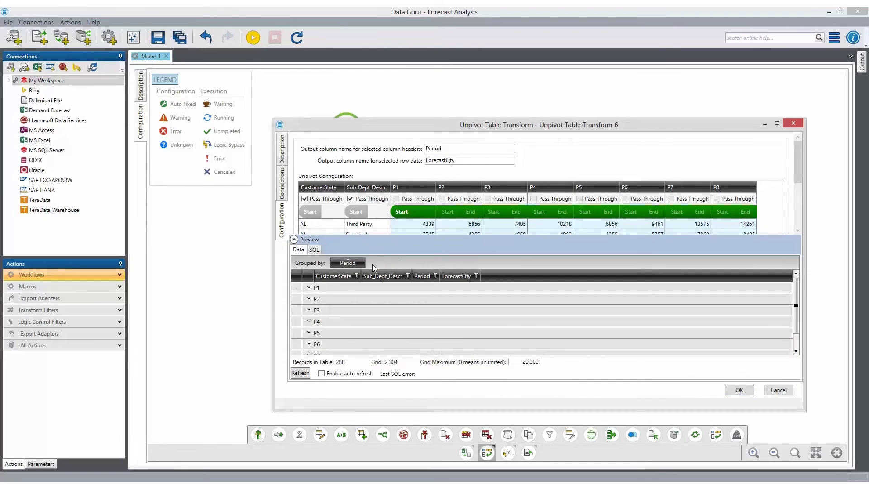
pyautogui.click(310, 299)
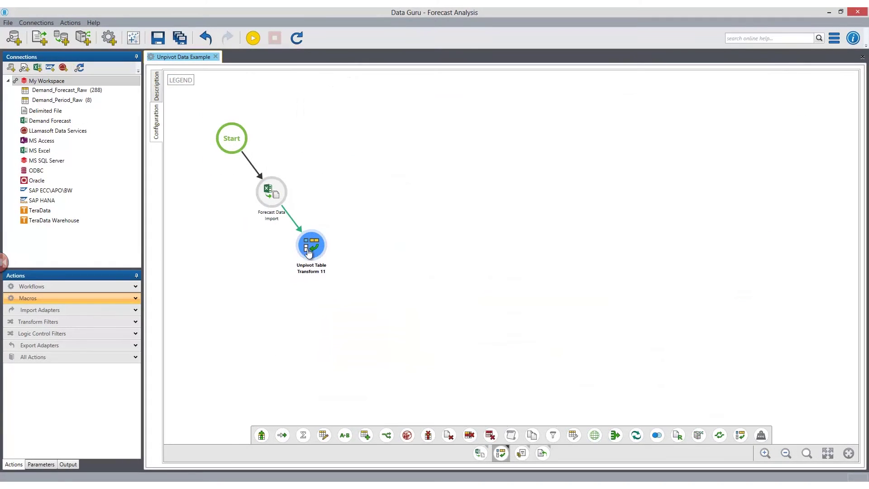
# Step: Rename the Unpivot Table Transform 11 step to 'Unpivot Demand'
pyautogui.click(400, 286)
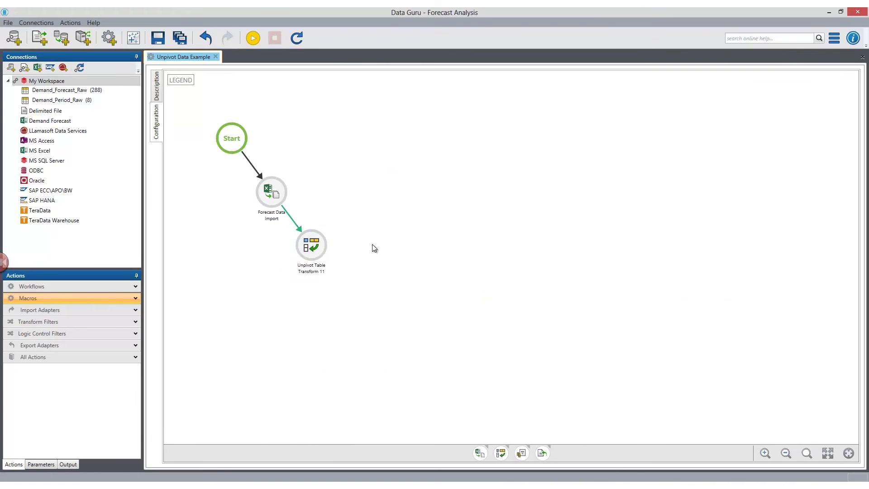
pyautogui.click(311, 245)
pyautogui.click(311, 269)
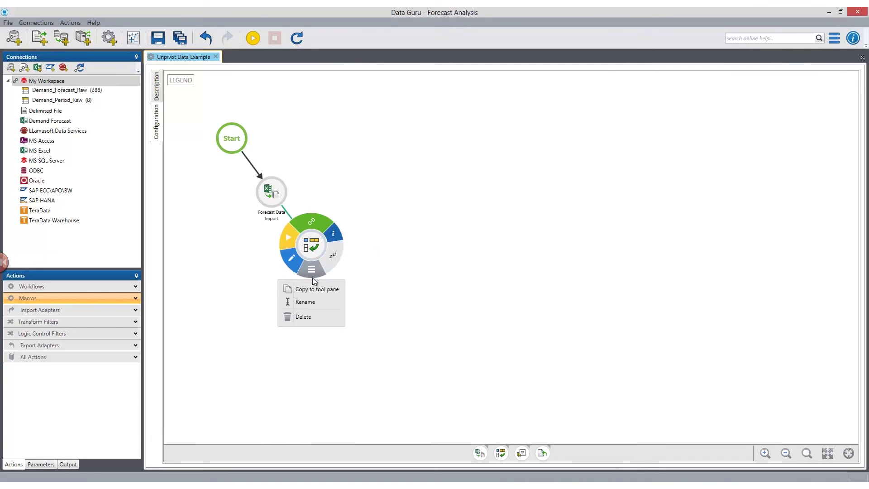
pyautogui.click(312, 302)
pyautogui.write('Unpio')
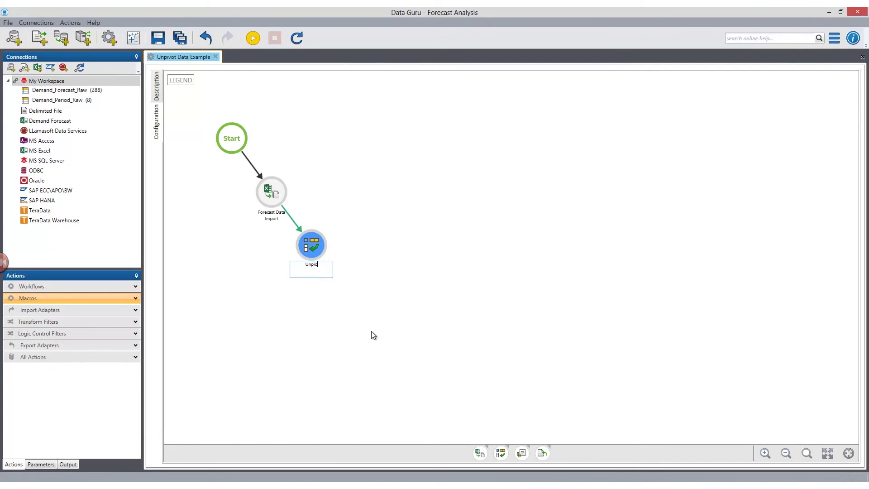
pyautogui.press('BackSpace')
pyautogui.write('vot Demand')
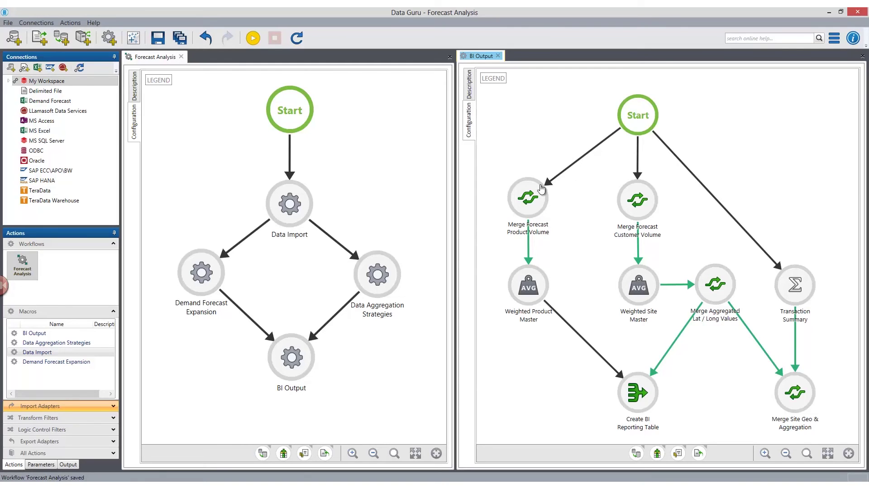
# Step: Bring up the actions for the Merge Forecast Customer Volume node
pyautogui.click(636, 221)
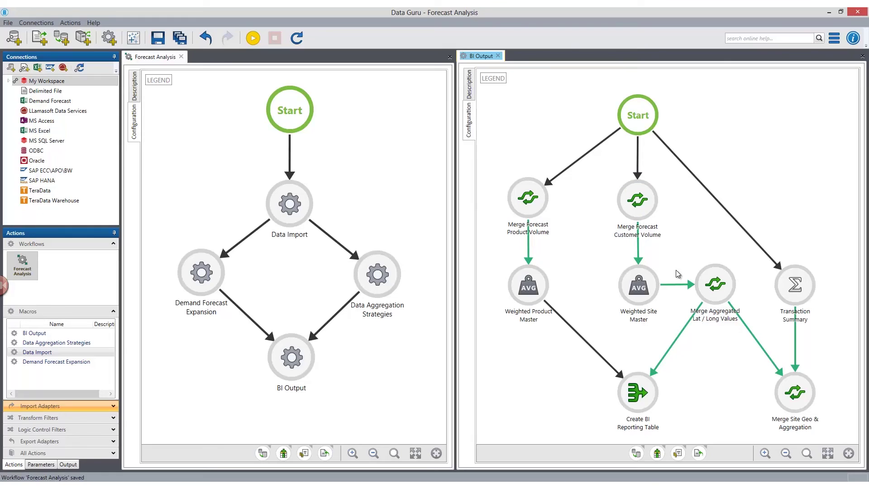